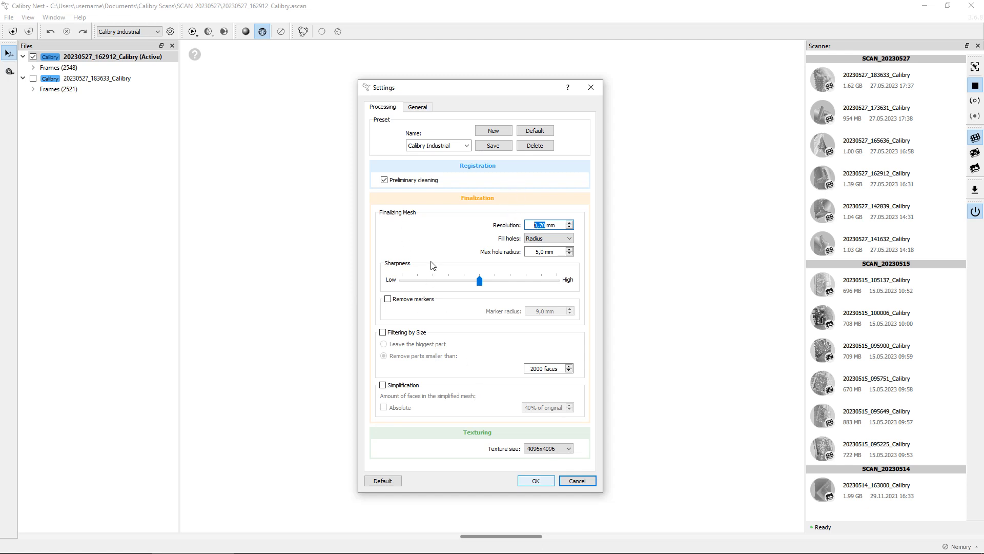
Step: Review the general settings, including the available themes and the list of keyboard shortcuts
{"action": "left_click", "coordinate": [425, 110]}
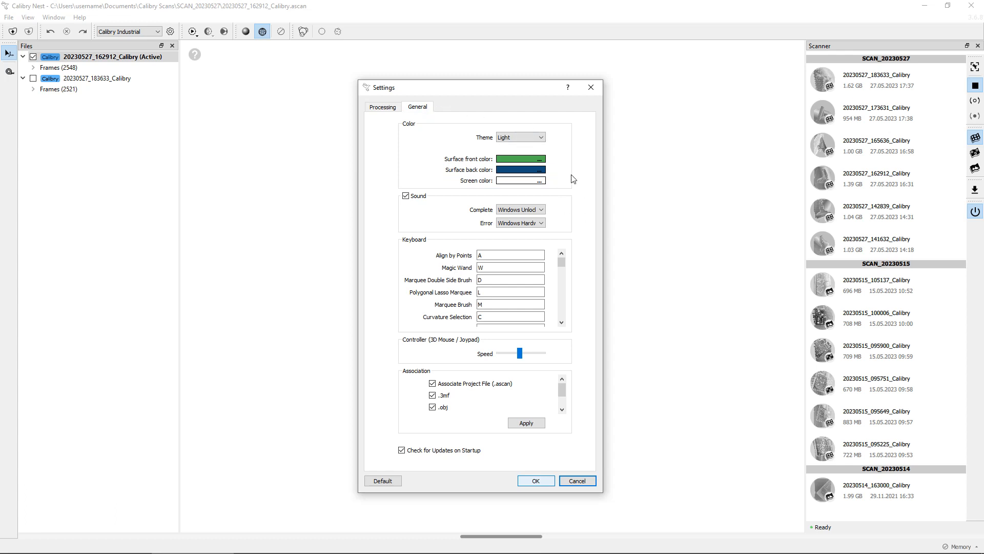
{"action": "left_click", "coordinate": [541, 137]}
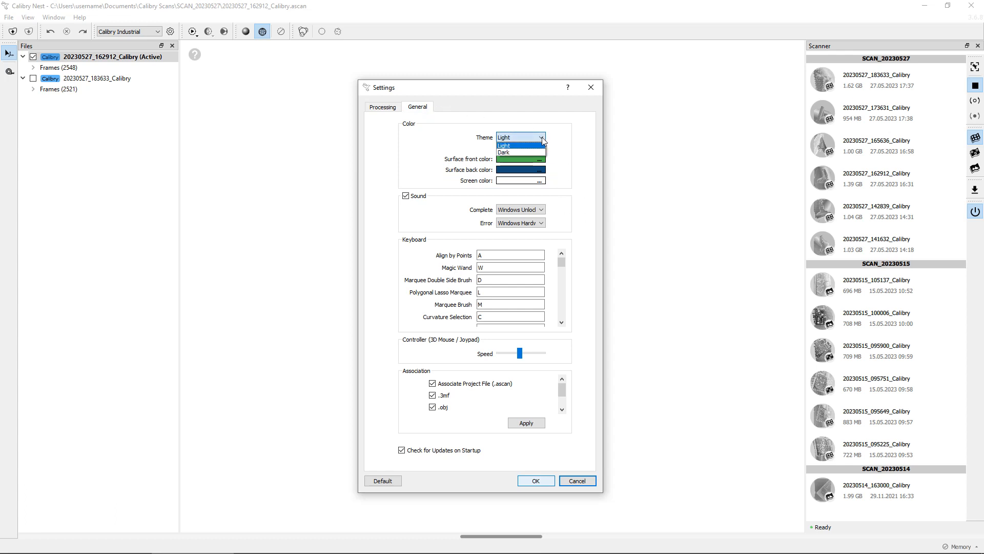
{"action": "left_click", "coordinate": [542, 145]}
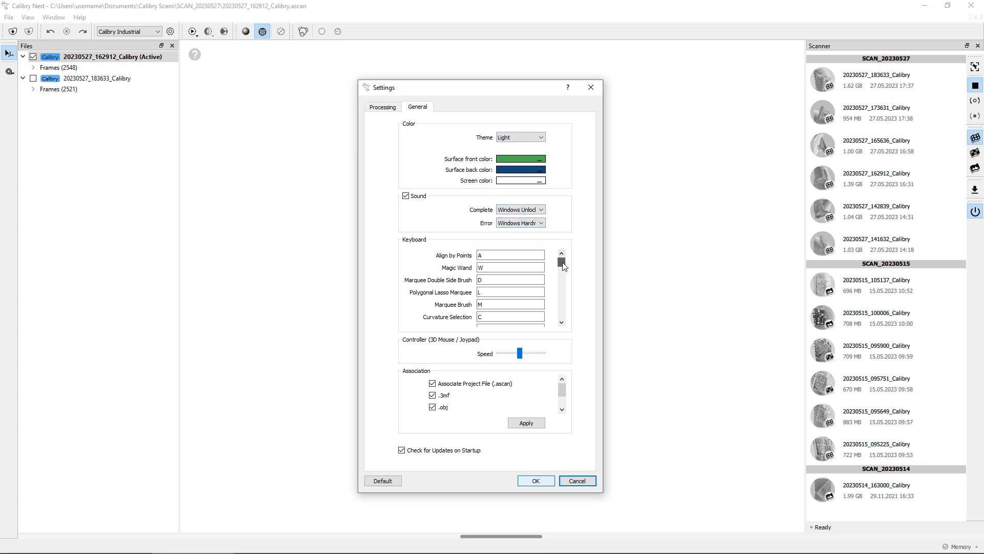
{"action": "left_click_drag", "start_coordinate": [563, 265], "coordinate": [564, 303]}
{"action": "scroll", "coordinate": [569, 299], "scroll_direction": "up", "scroll_amount": 10}
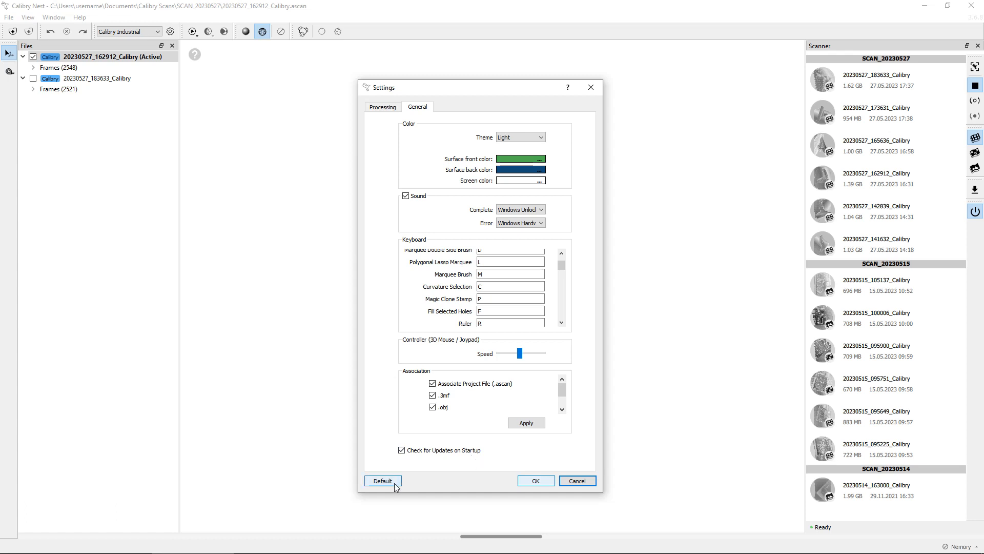
Step: Read through the built-in help tour of the processing settings up to its last page, and close it
{"action": "left_click", "coordinate": [382, 108]}
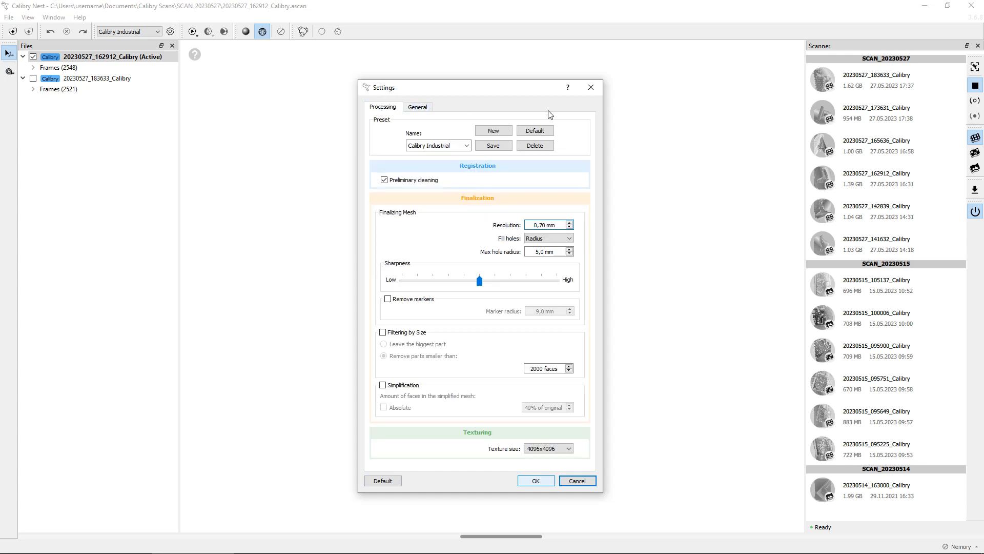
{"action": "left_click", "coordinate": [570, 88]}
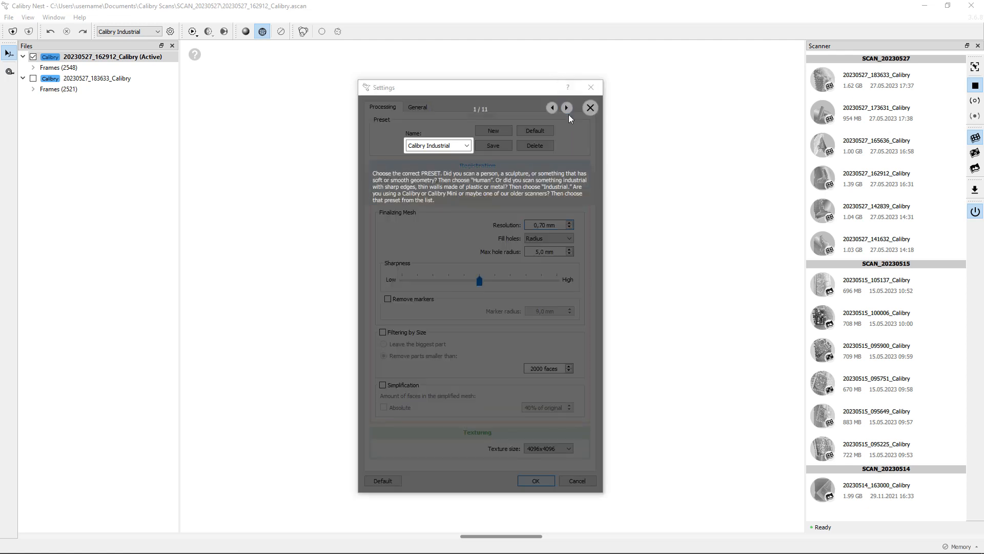
{"action": "left_click", "coordinate": [567, 109]}
{"action": "left_click", "coordinate": [567, 109]}
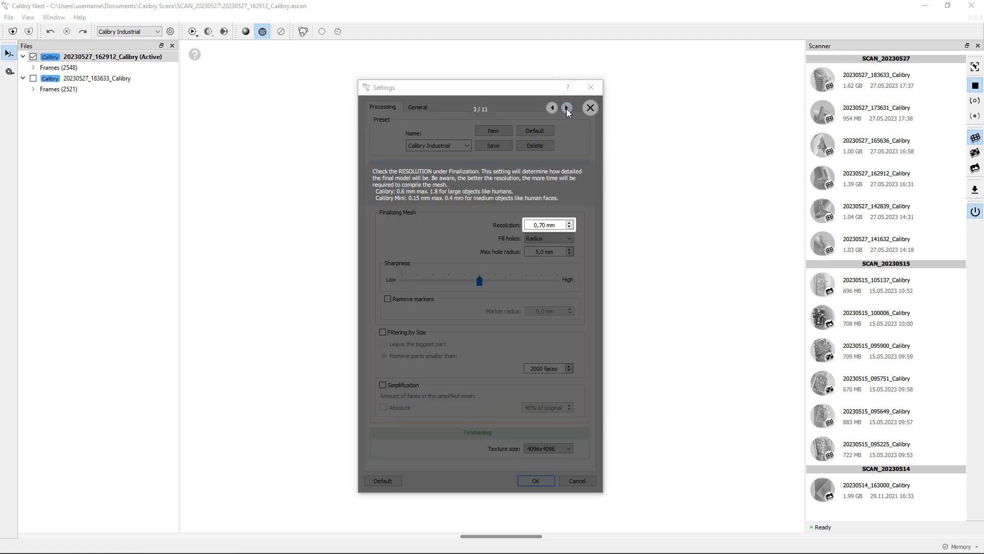
{"action": "left_click", "coordinate": [567, 109]}
{"action": "left_click", "coordinate": [567, 109]}
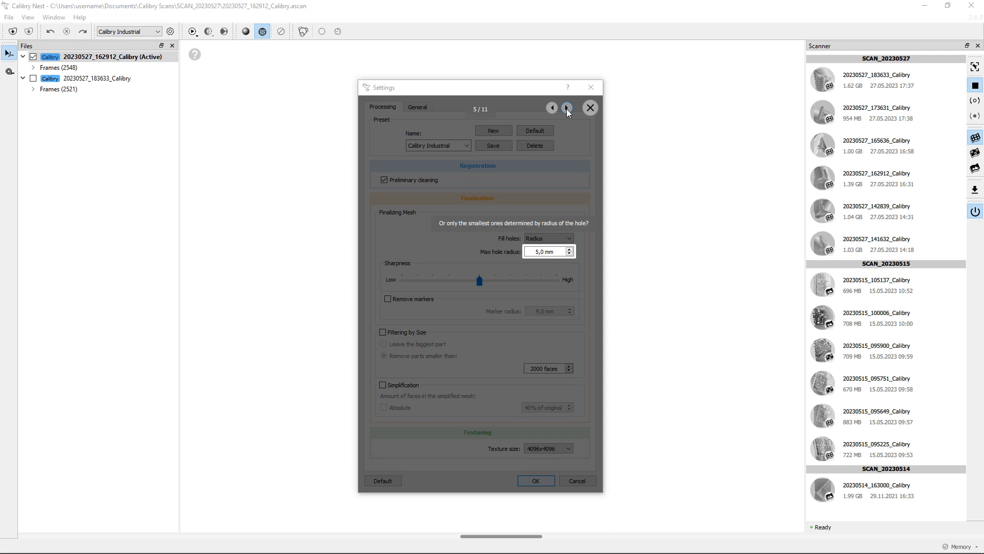
{"action": "left_click", "coordinate": [567, 109]}
{"action": "left_click", "coordinate": [567, 109]}
{"action": "left_click", "coordinate": [567, 109]}
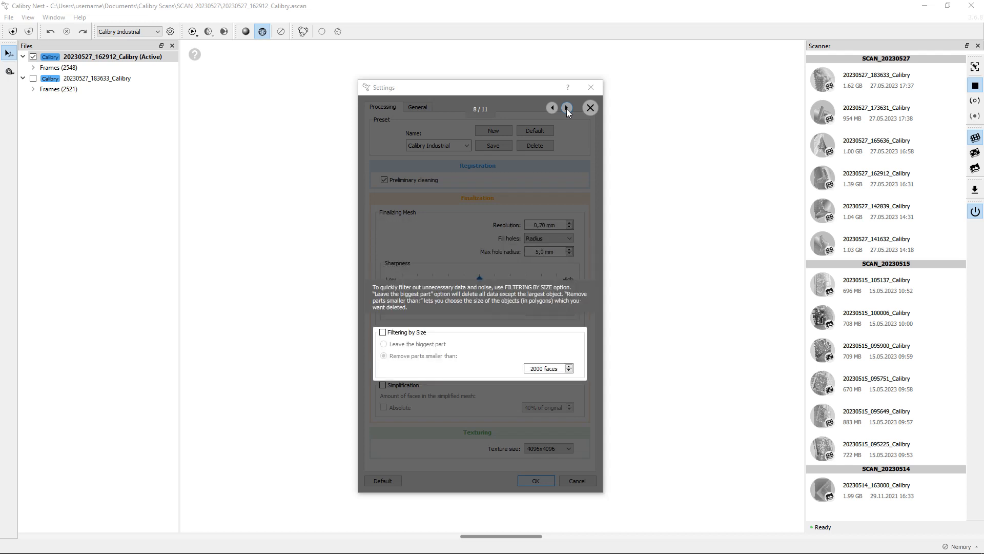
{"action": "left_click", "coordinate": [567, 109]}
{"action": "left_click", "coordinate": [567, 108]}
{"action": "left_click", "coordinate": [567, 108]}
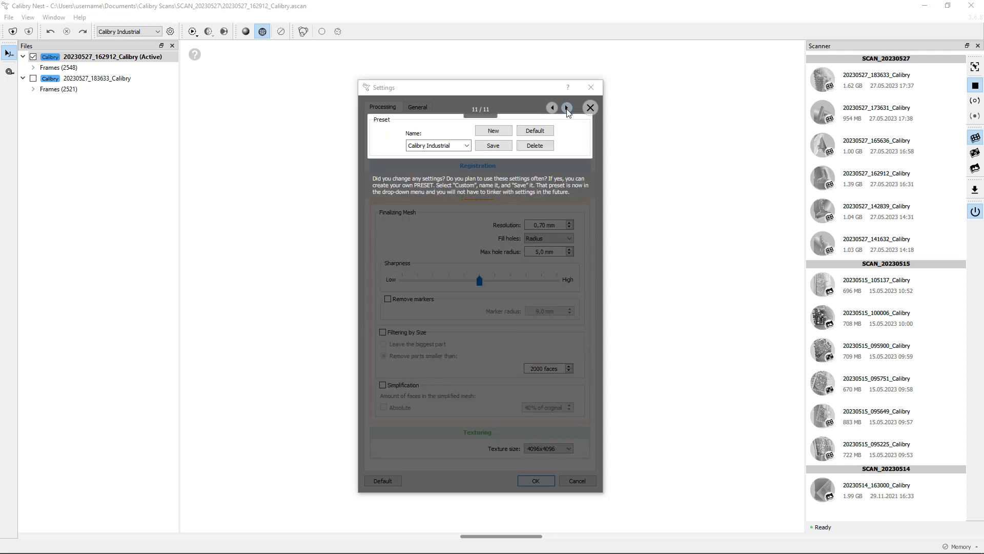
{"action": "left_click", "coordinate": [591, 107]}
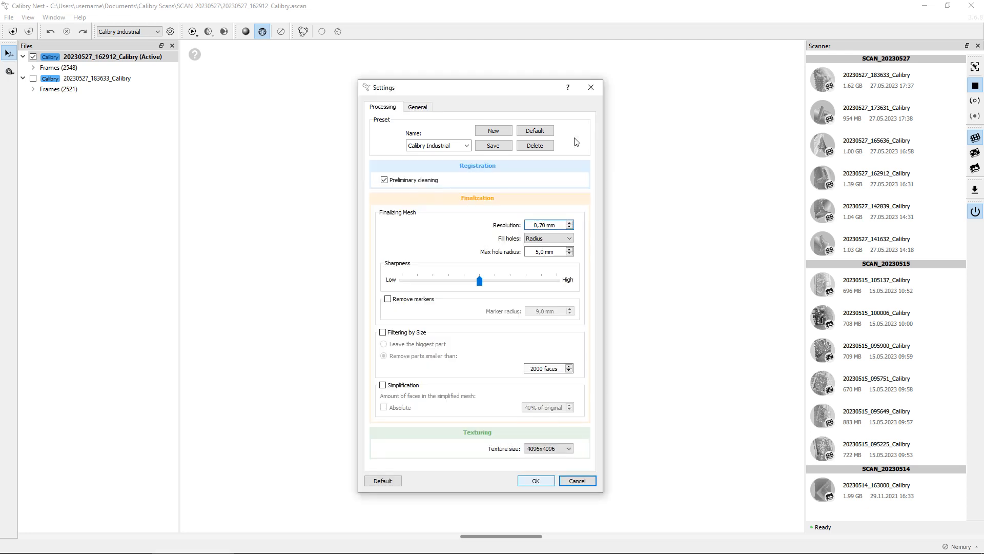
Step: Load the Calibry mini Industrial preset to look at its processing values
{"action": "left_click", "coordinate": [468, 145]}
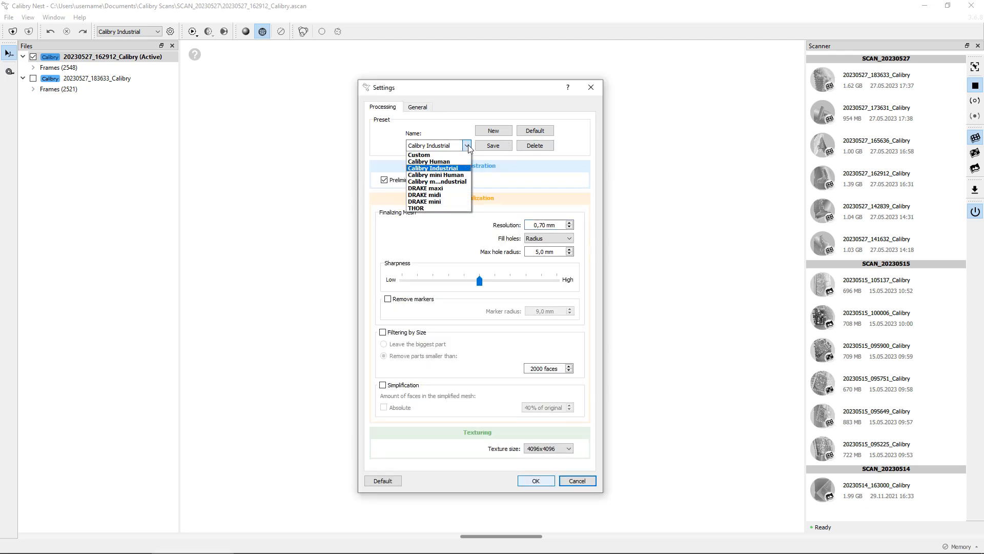
{"action": "left_click", "coordinate": [461, 182]}
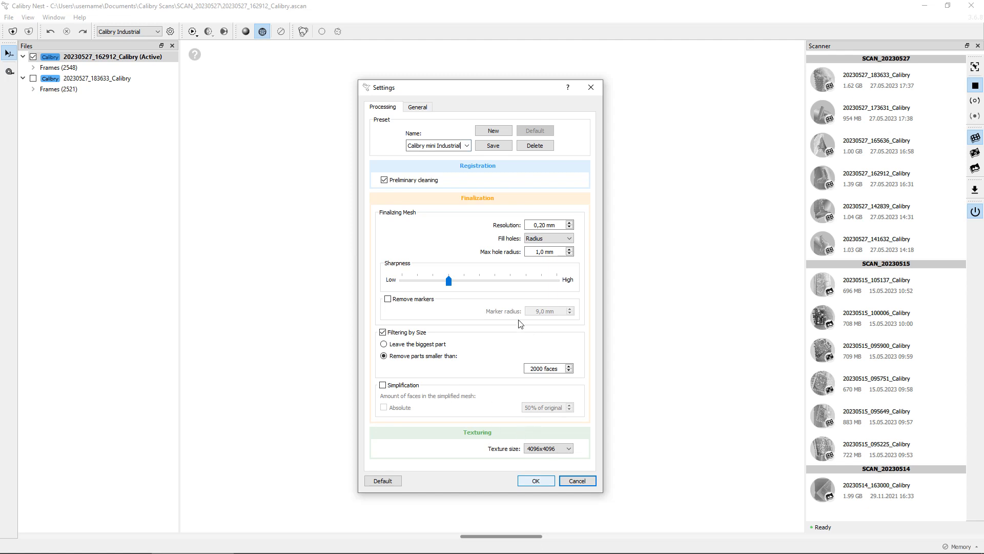
Step: Select the Calibry Industrial preset and restore its default values
{"action": "left_click", "coordinate": [467, 146]}
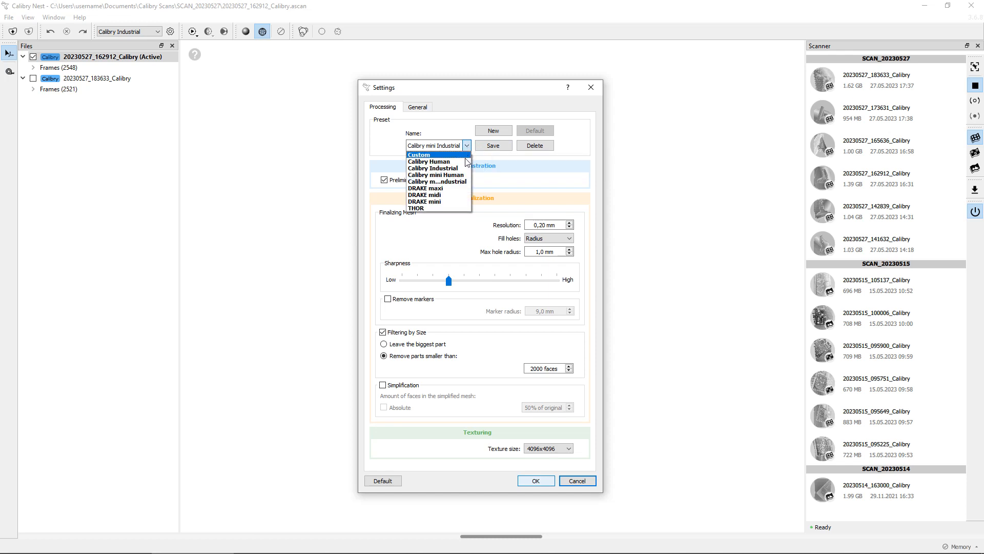
{"action": "left_click", "coordinate": [463, 169]}
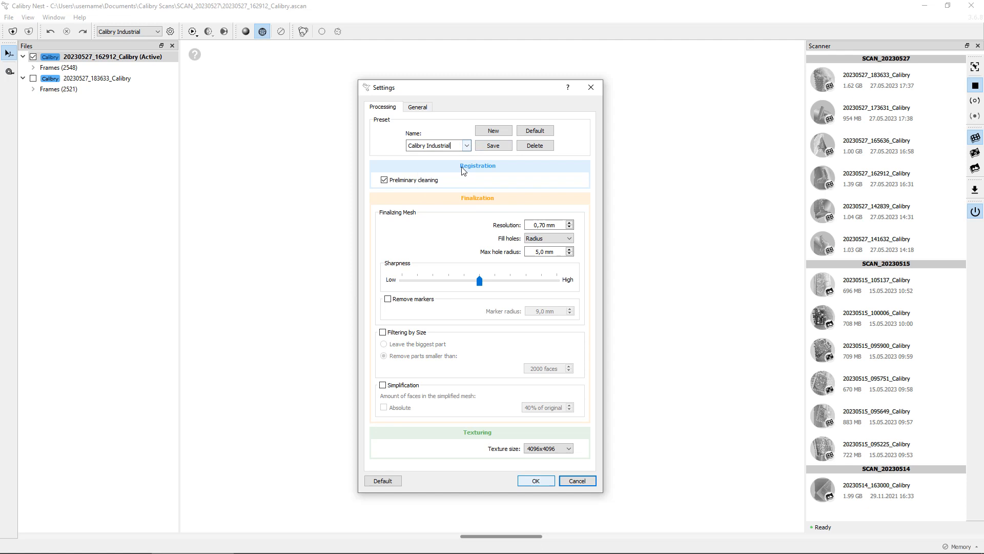
{"action": "left_click", "coordinate": [549, 131]}
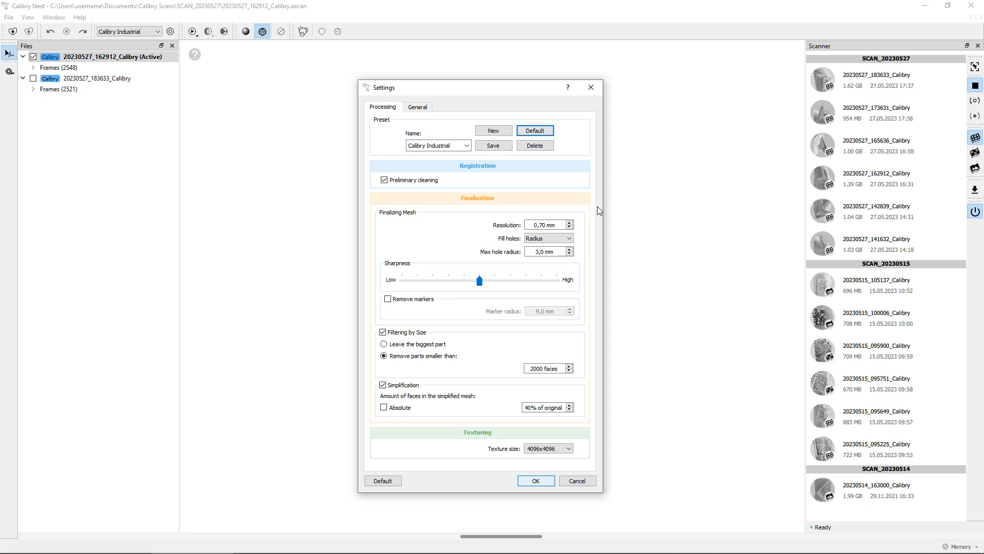
Step: Try other finalization resolutions such as 0.60 mm, and return the resolution to 0.70 mm
{"action": "left_click", "coordinate": [560, 225]}
{"action": "left_click", "coordinate": [570, 227]}
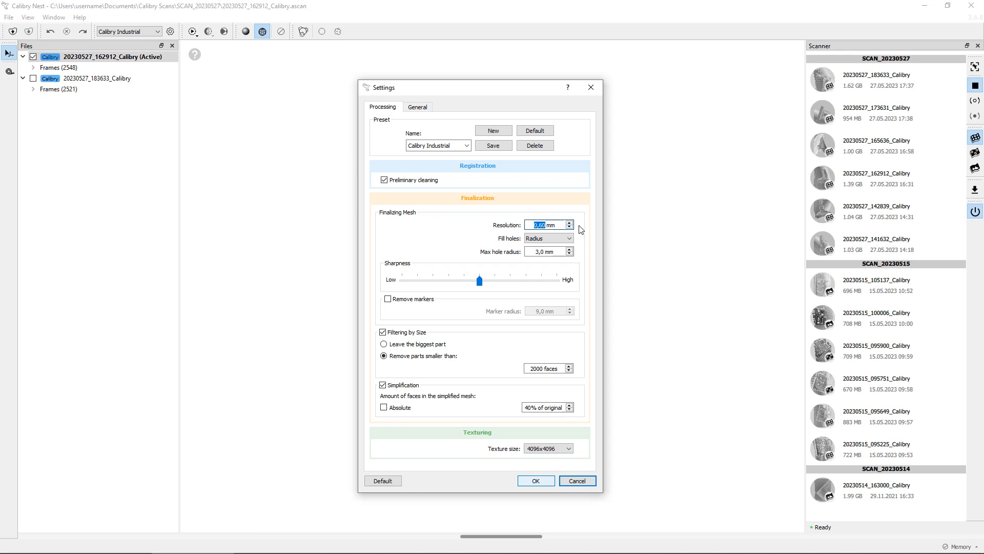
{"action": "left_click", "coordinate": [578, 225]}
{"action": "left_click", "coordinate": [570, 227]}
{"action": "left_click", "coordinate": [569, 227]}
{"action": "left_click", "coordinate": [563, 224]}
{"action": "left_click", "coordinate": [570, 223]}
{"action": "left_click", "coordinate": [581, 225]}
{"action": "left_click", "coordinate": [569, 222]}
{"action": "left_click", "coordinate": [570, 223]}
{"action": "left_click", "coordinate": [569, 222]}
{"action": "left_click", "coordinate": [570, 228]}
{"action": "left_click", "coordinate": [583, 232]}
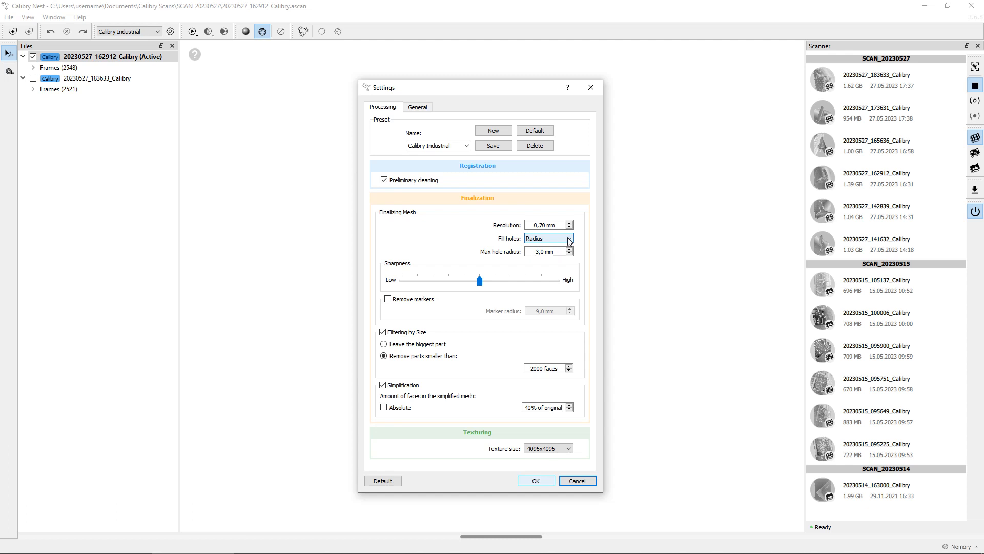
Step: Try the hole filling options, and set filling to Radius with a maximum hole radius of 5.0 mm
{"action": "left_click", "coordinate": [569, 239]}
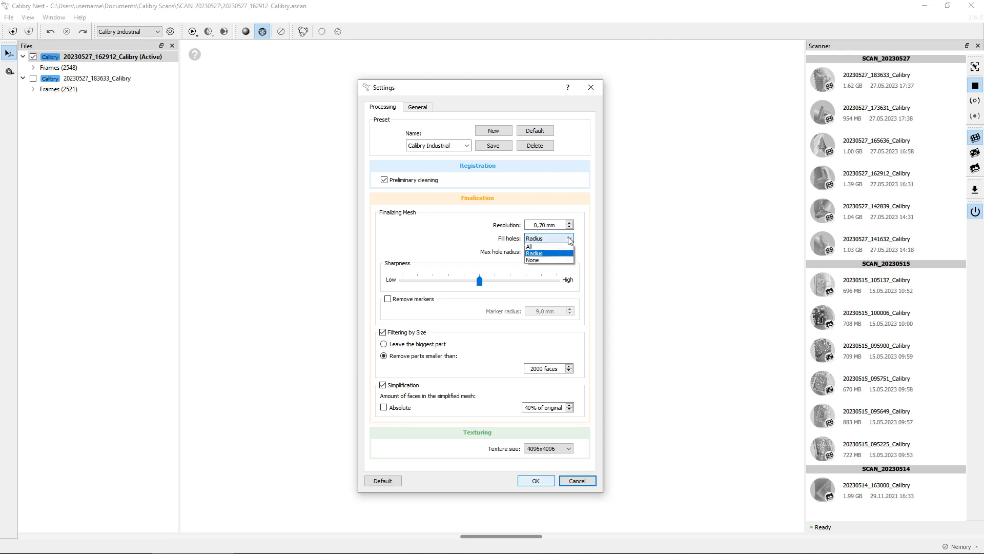
{"action": "left_click", "coordinate": [558, 253]}
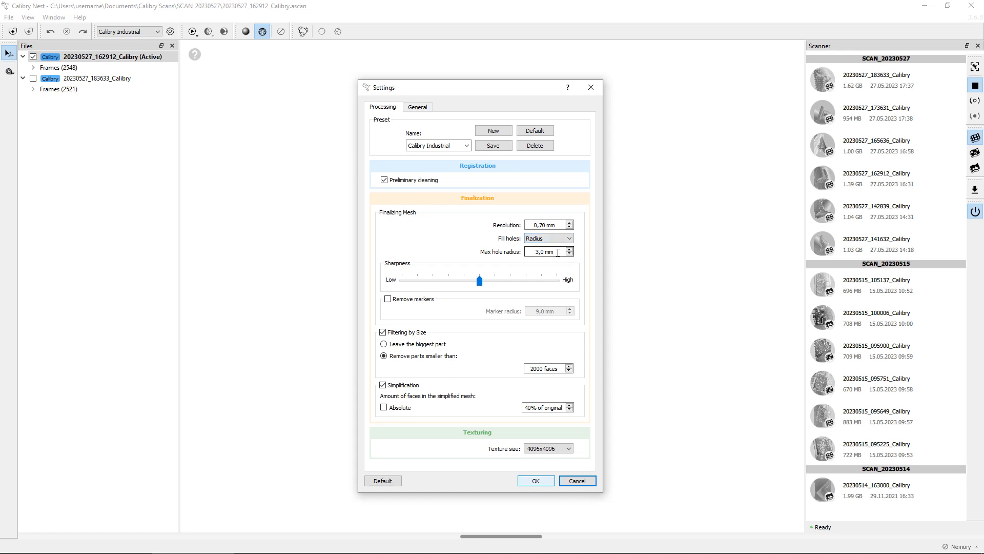
{"action": "double_click", "coordinate": [558, 253]}
{"action": "scroll", "coordinate": [557, 253], "scroll_direction": "up", "scroll_amount": 4}
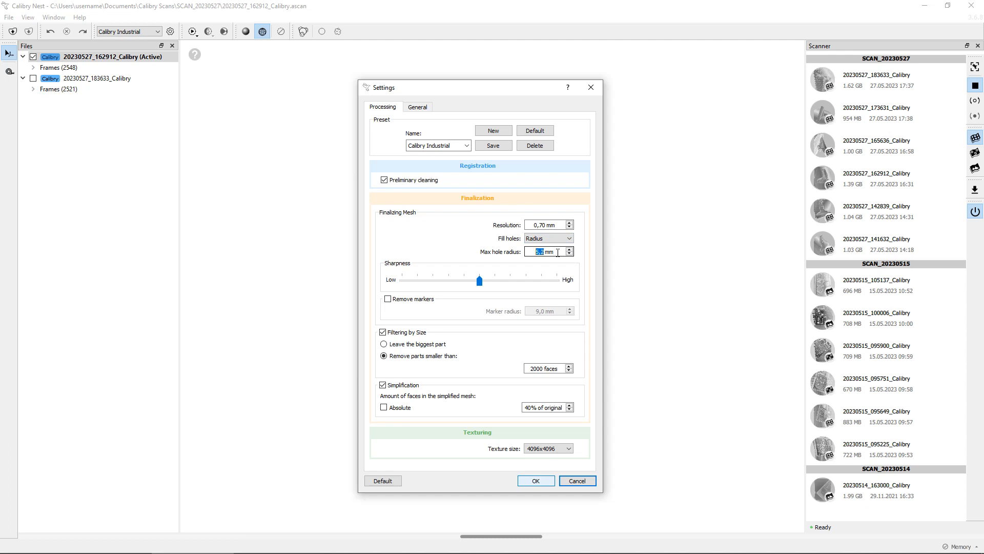
{"action": "left_click", "coordinate": [585, 251]}
{"action": "left_click", "coordinate": [547, 239]}
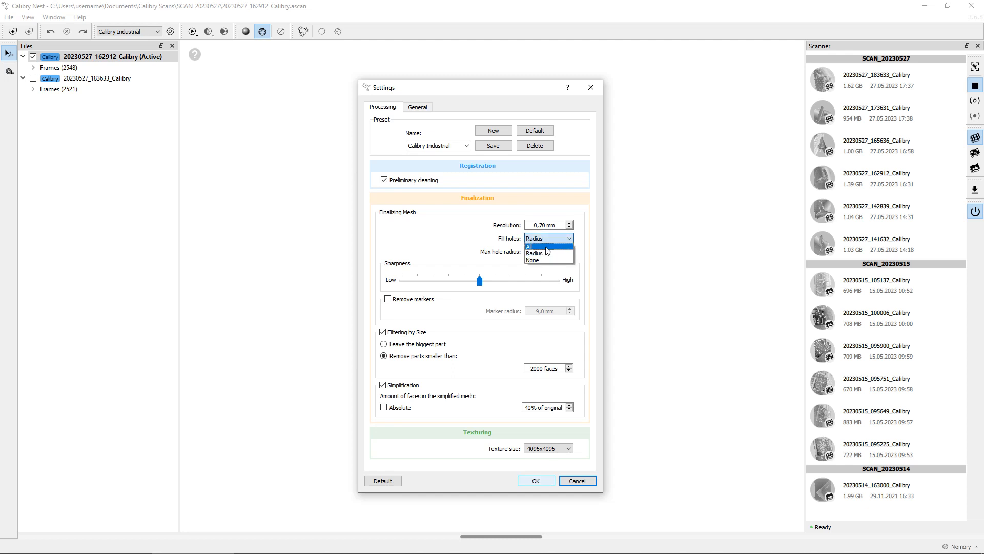
{"action": "left_click", "coordinate": [548, 249]}
{"action": "left_click", "coordinate": [552, 259]}
{"action": "left_click", "coordinate": [547, 239]}
{"action": "left_click", "coordinate": [548, 254]}
{"action": "double_click", "coordinate": [562, 252]}
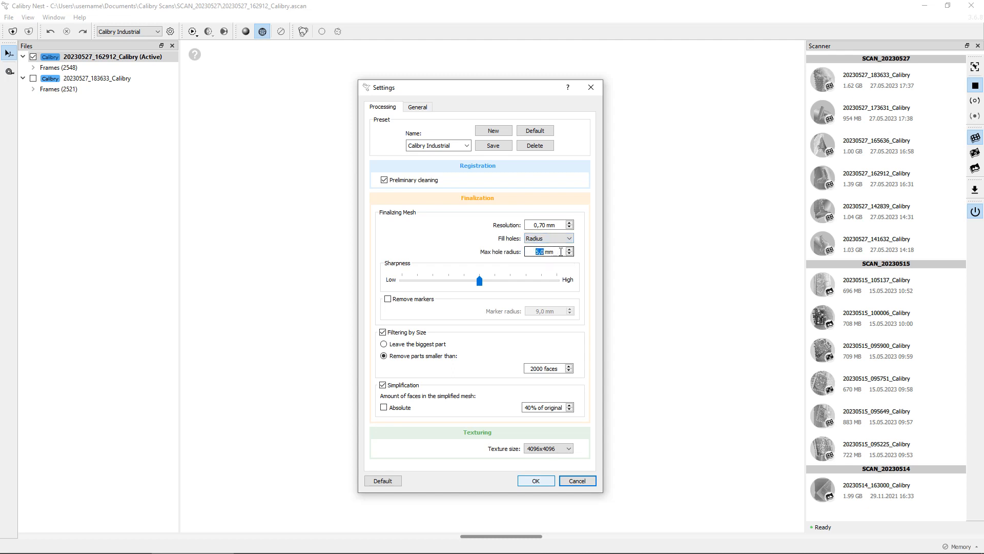
{"action": "left_click", "coordinate": [589, 253]}
Step: Try a lower sharpness and the Remove markers option, and restore both to their previous states
{"action": "left_click_drag", "start_coordinate": [480, 281], "coordinate": [443, 294]}
{"action": "left_click_drag", "start_coordinate": [449, 281], "coordinate": [481, 285]}
{"action": "left_click", "coordinate": [409, 302]}
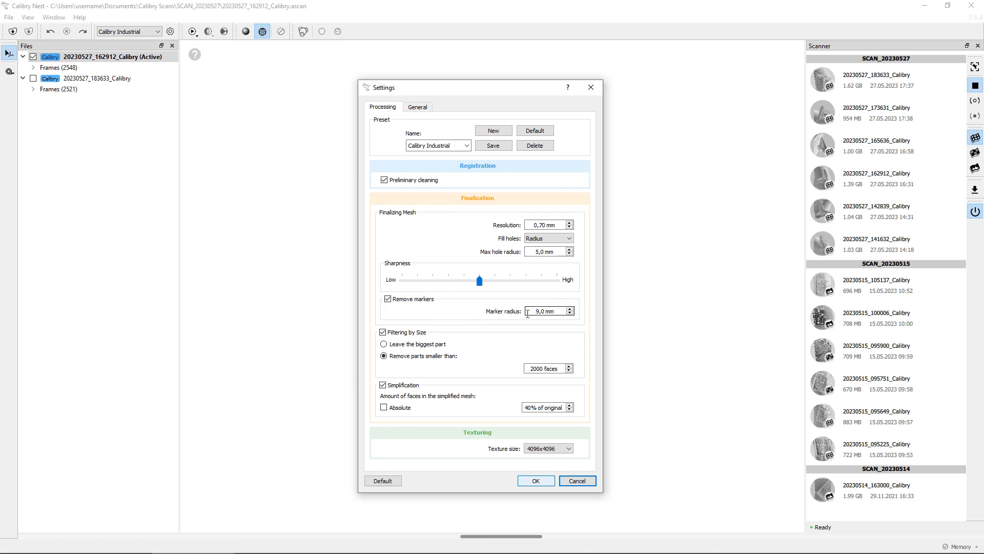
{"action": "left_click", "coordinate": [388, 300]}
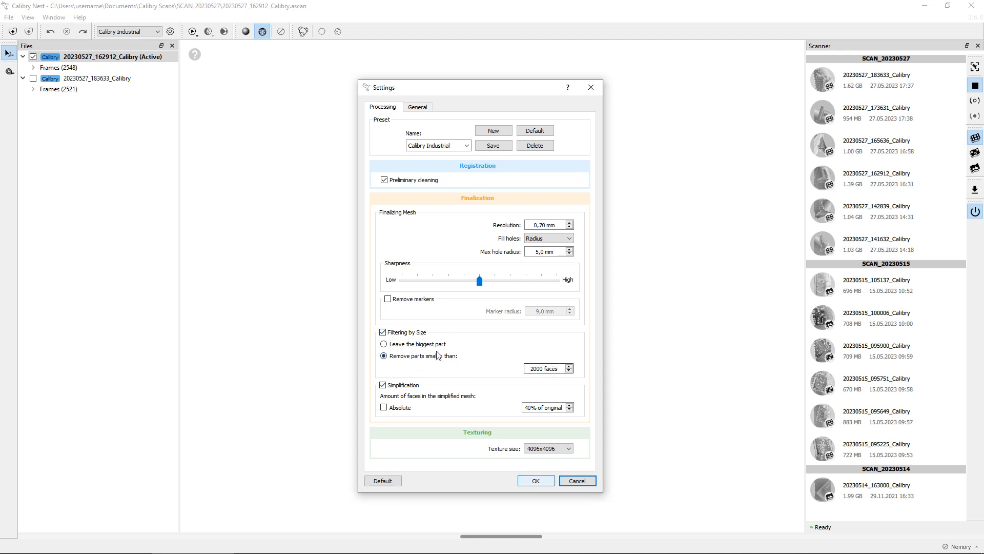
Step: Disable Filtering by Size, with Leave the biggest part selected, and Simplification, and accept the processing settings
{"action": "left_click", "coordinate": [418, 345]}
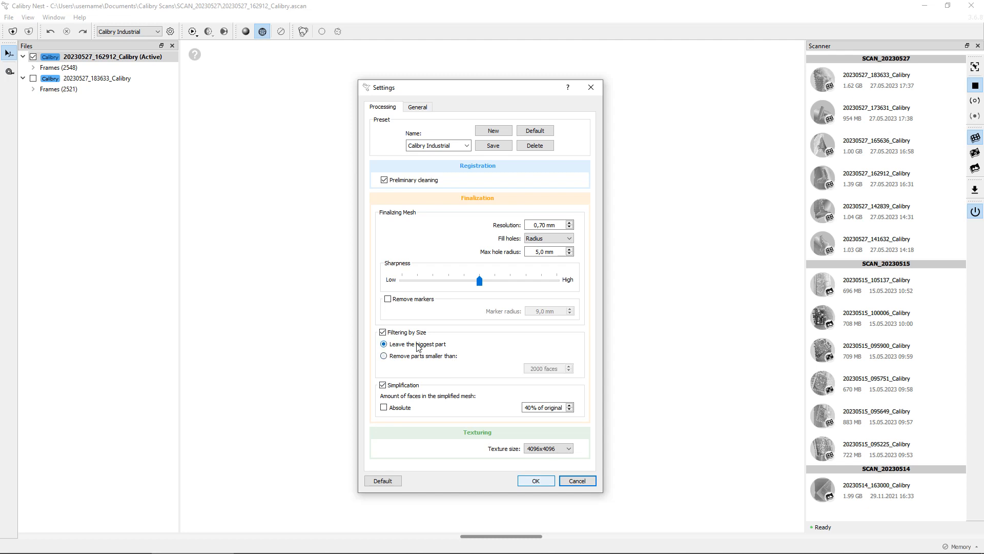
{"action": "left_click", "coordinate": [404, 333]}
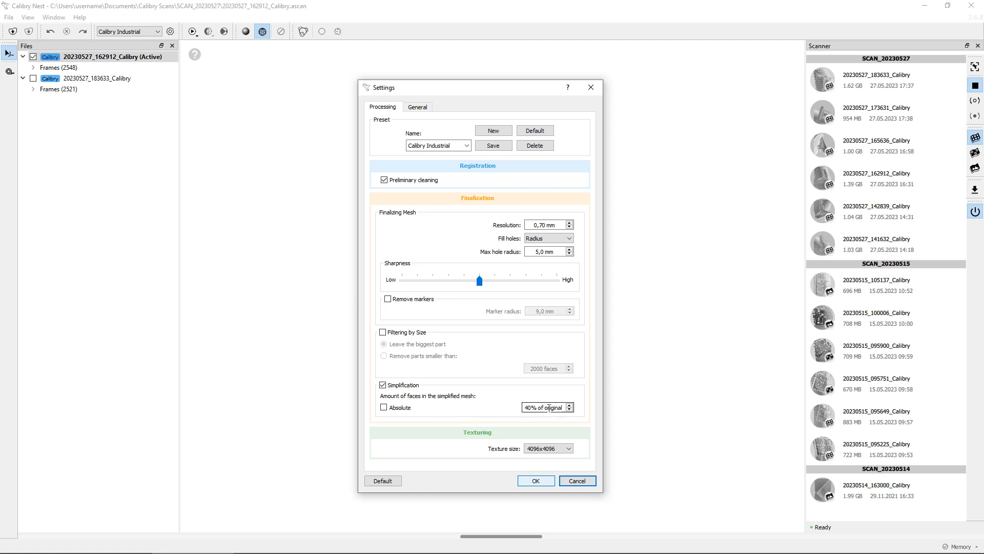
{"action": "left_click", "coordinate": [399, 407]}
{"action": "left_click", "coordinate": [397, 408]}
{"action": "left_click", "coordinate": [400, 389]}
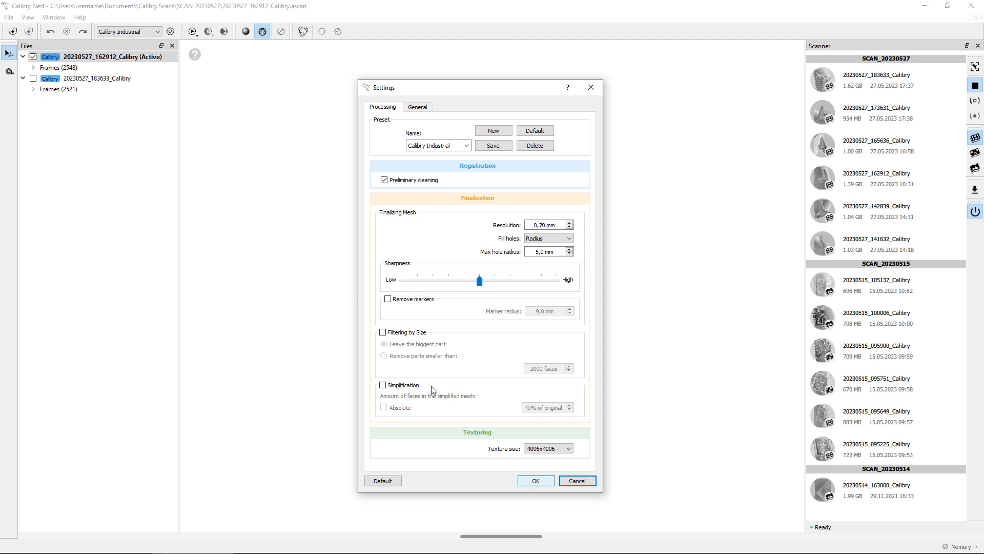
{"action": "left_click", "coordinate": [546, 482]}
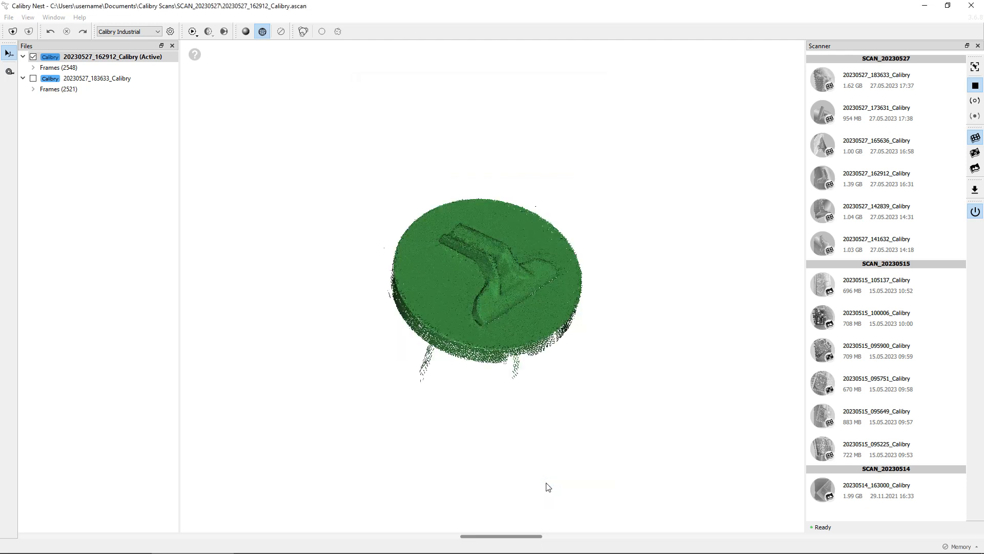